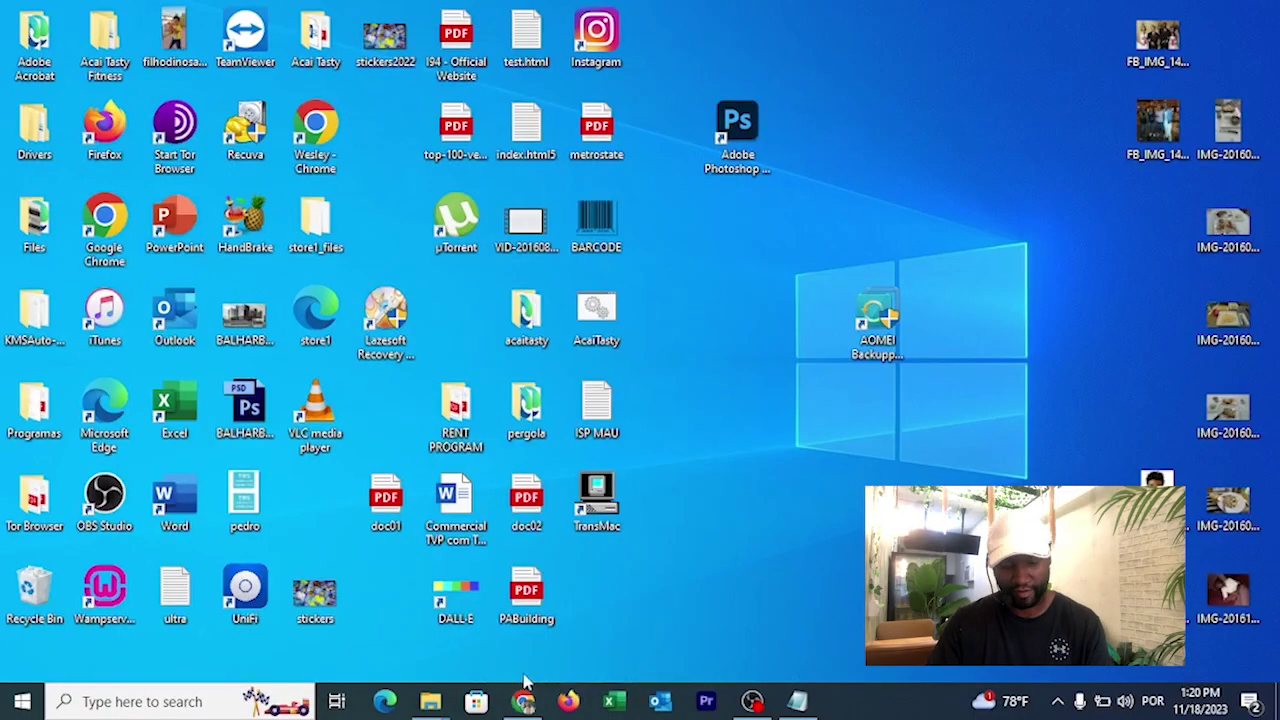
# Bring Chrome's Microsoft Download Windows 11 page to the front.
pyautogui.click(527, 705)
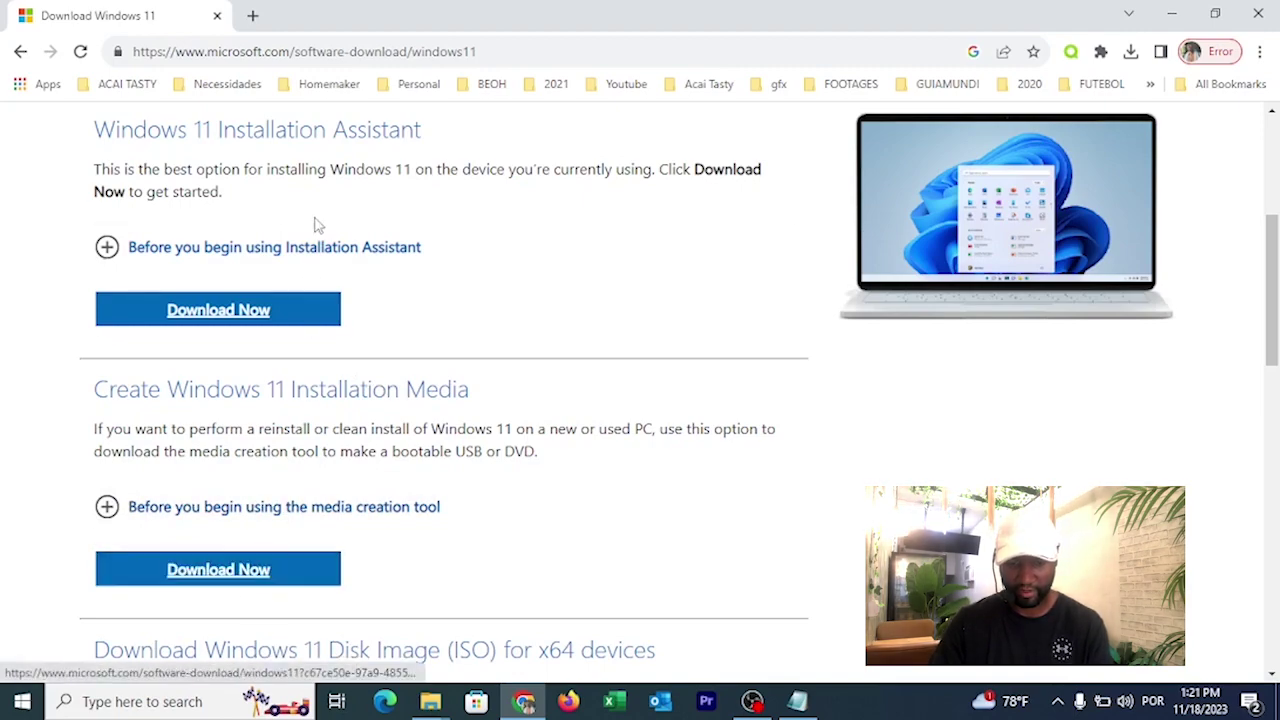
pyautogui.scroll(4, 317, 224)
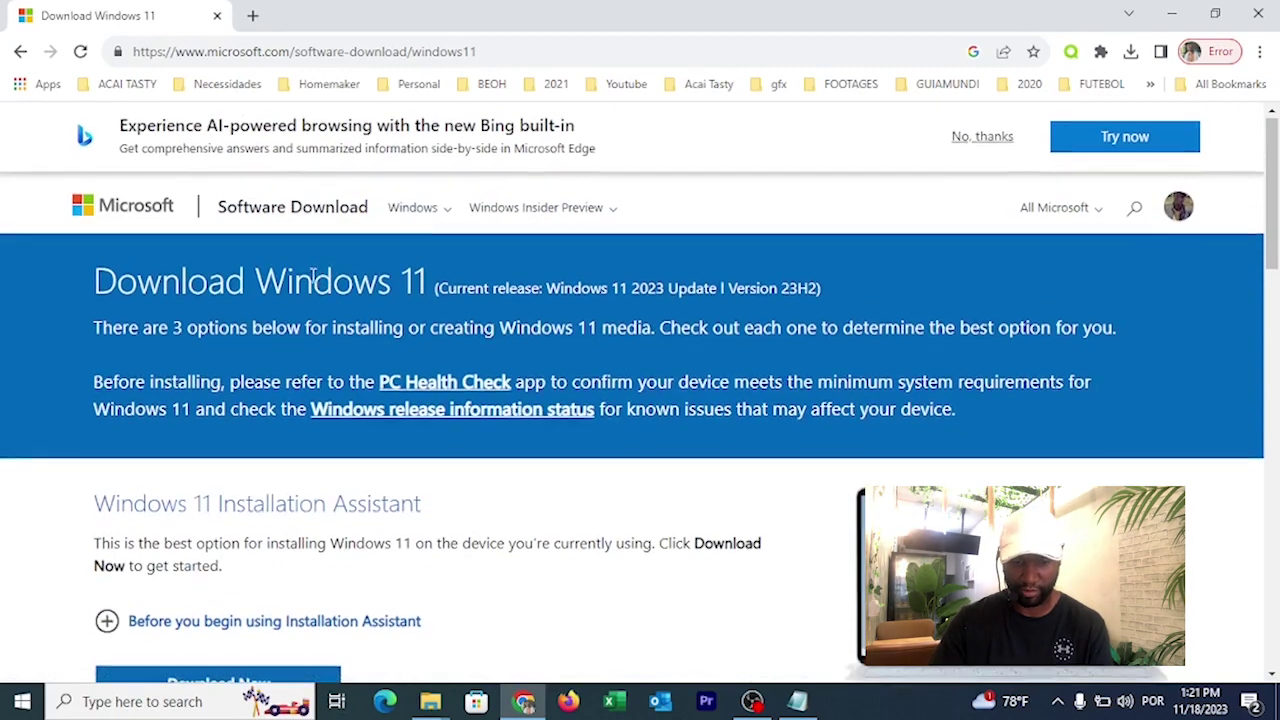
pyautogui.scroll(-2, 310, 285)
pyautogui.scroll(-1, 306, 294)
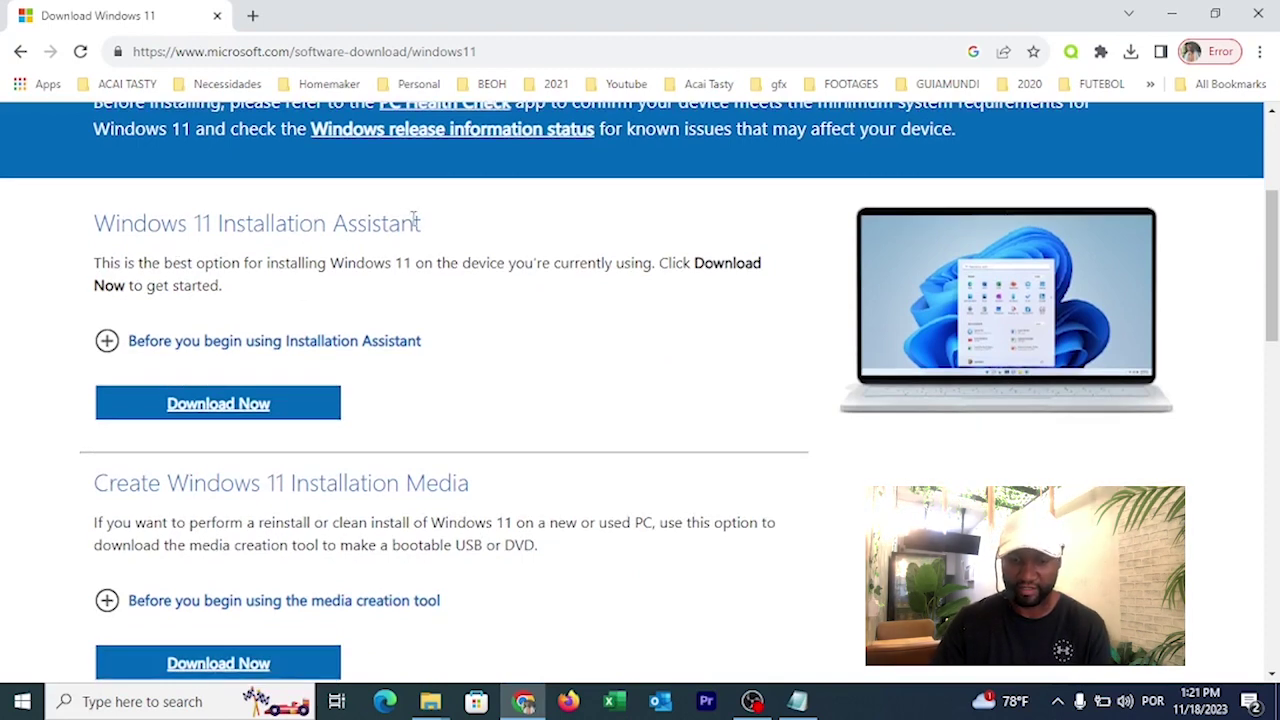
pyautogui.scroll(-1, 380, 270)
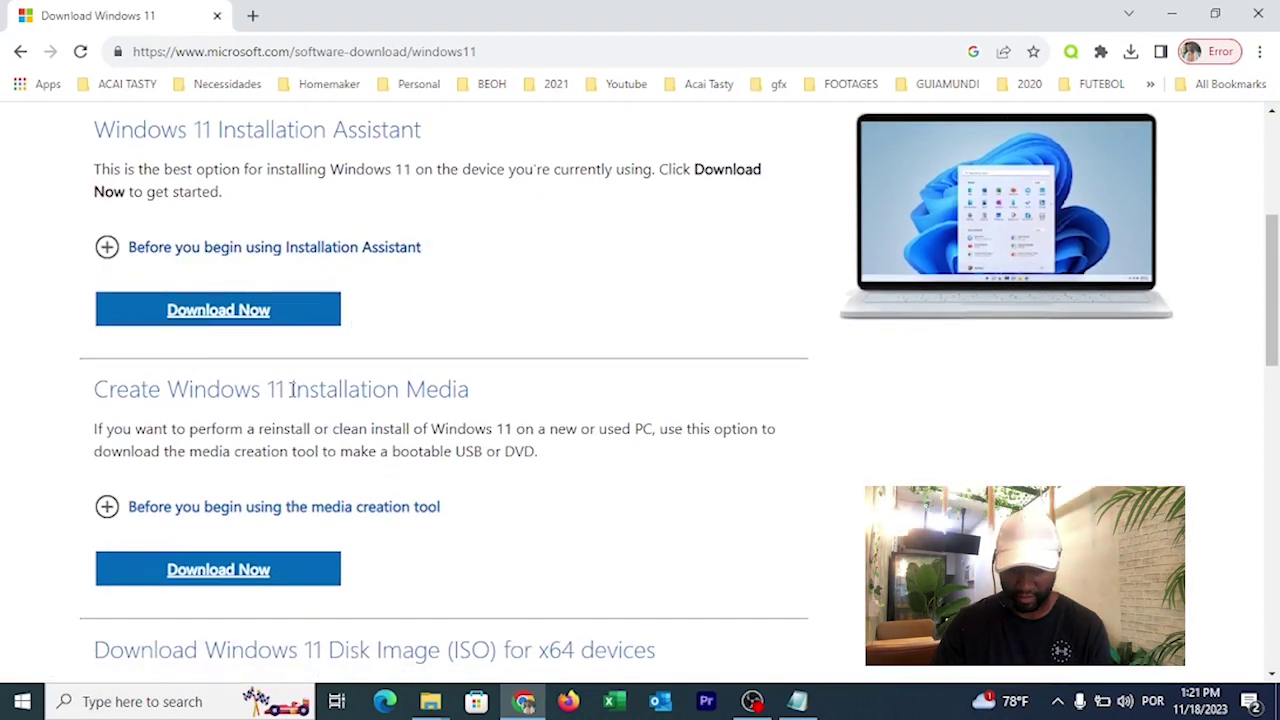
pyautogui.moveTo(291, 390); pyautogui.dragTo(497, 394)
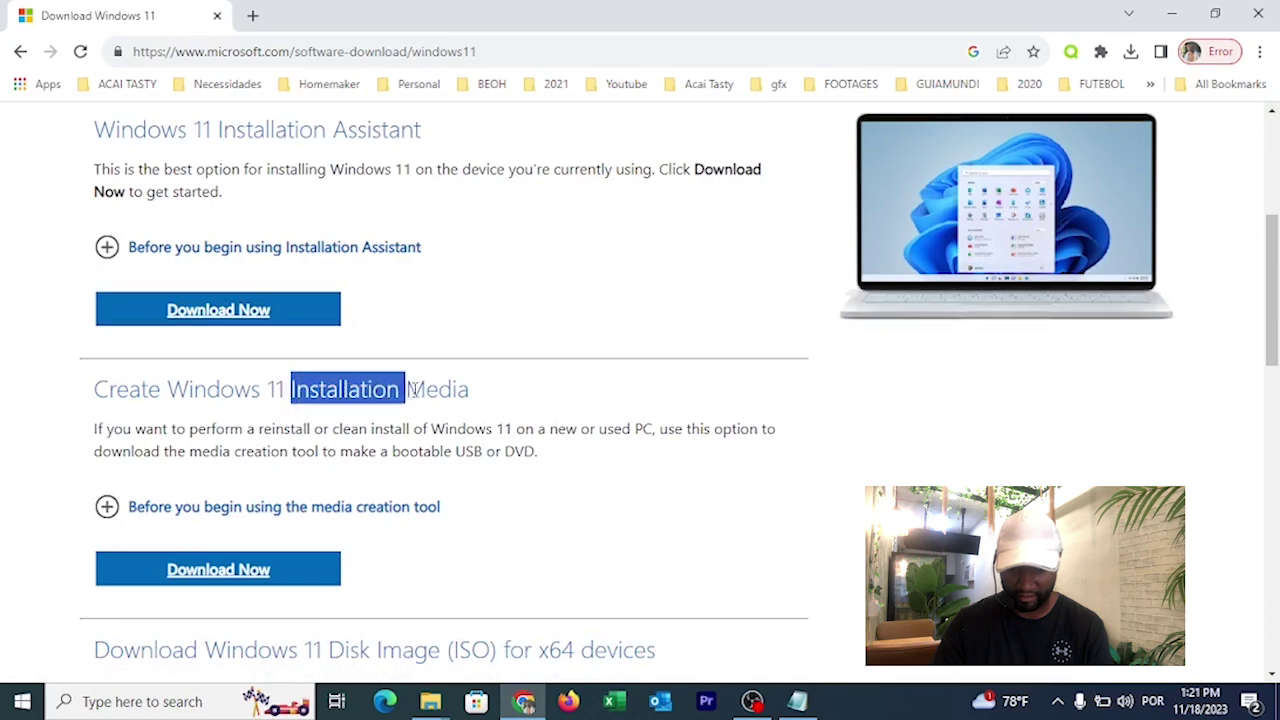
pyautogui.click(240, 578)
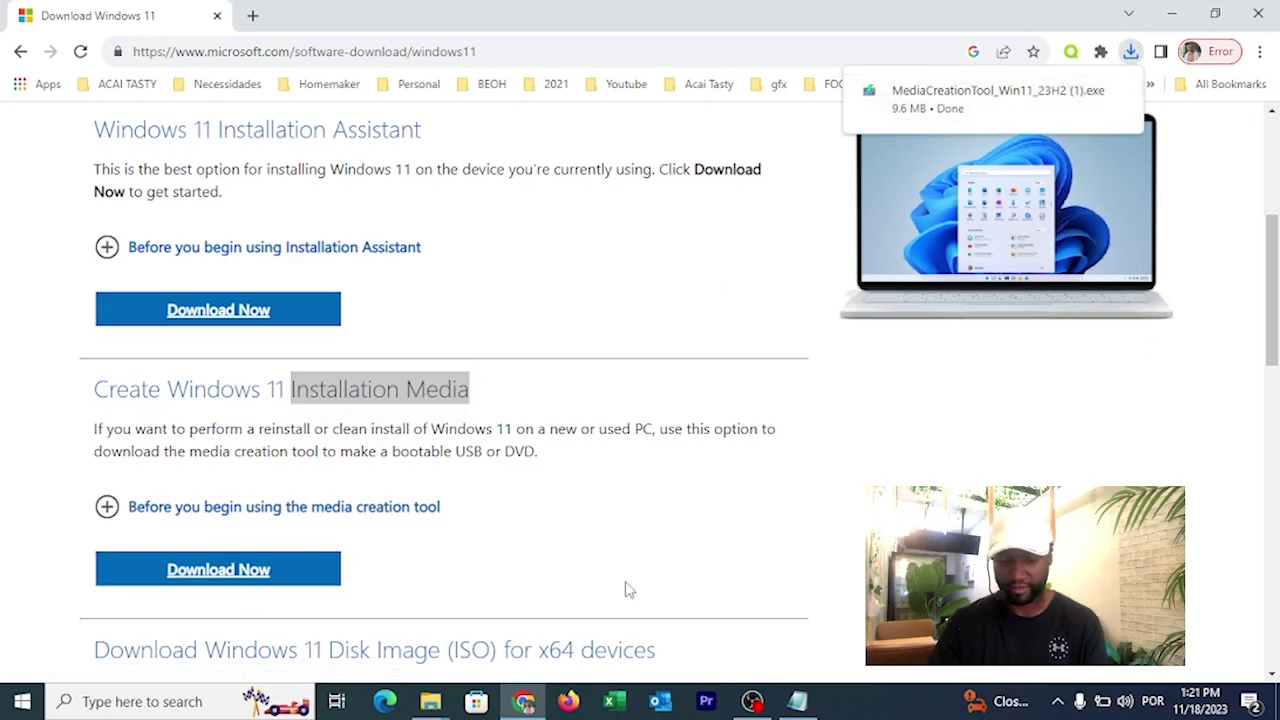
# Run the newest MediaCreationTool download from the Downloads folder and bring Setup forward.
pyautogui.click(430, 701)
pyautogui.click(524, 627)
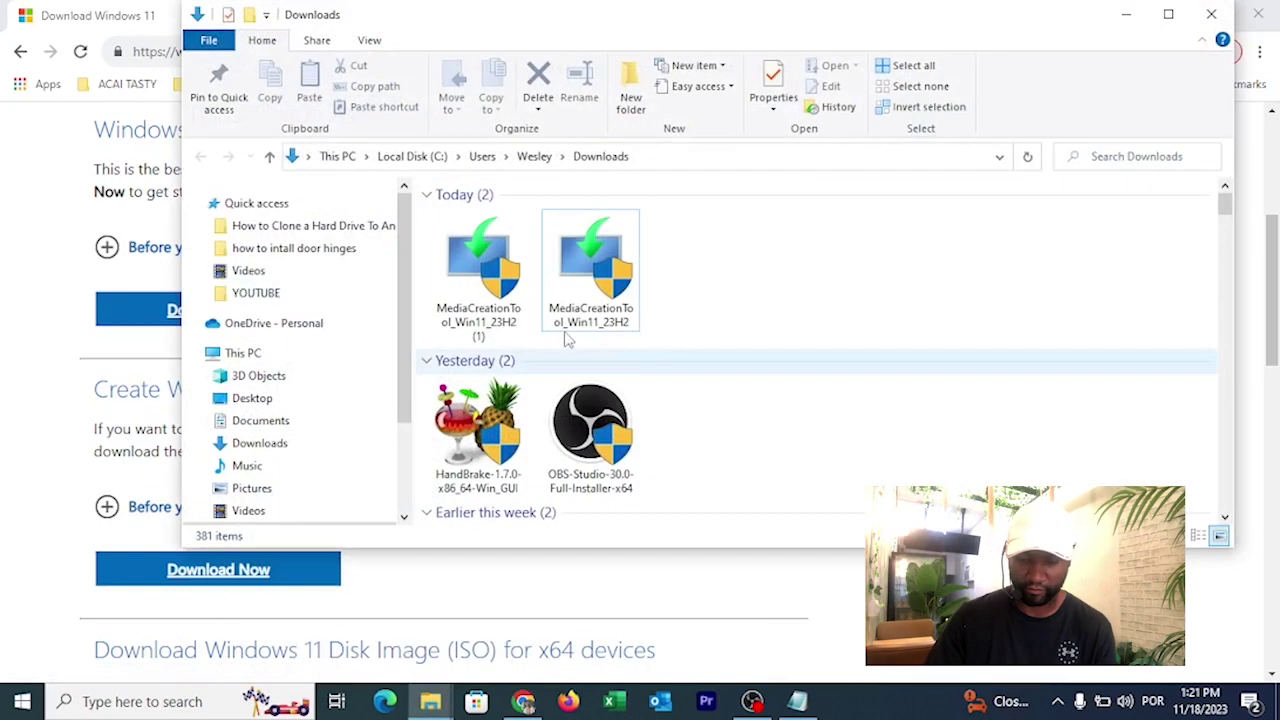
pyautogui.click(591, 283)
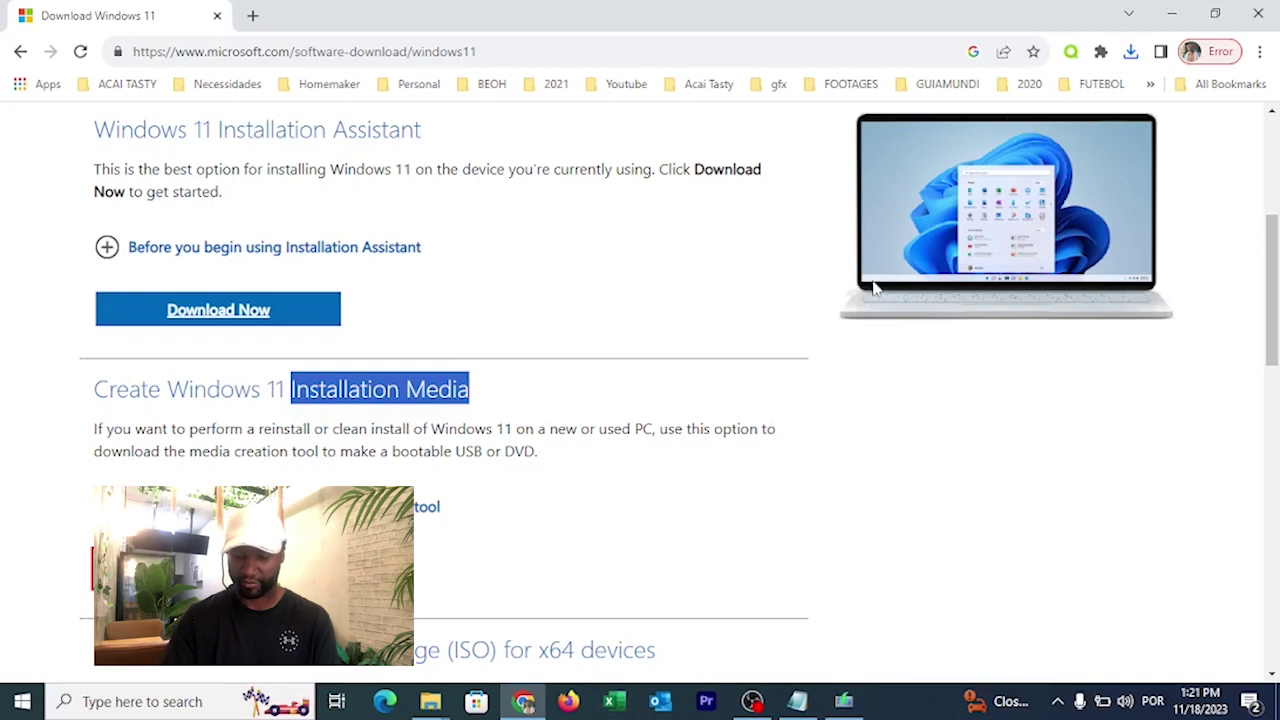
pyautogui.click(845, 703)
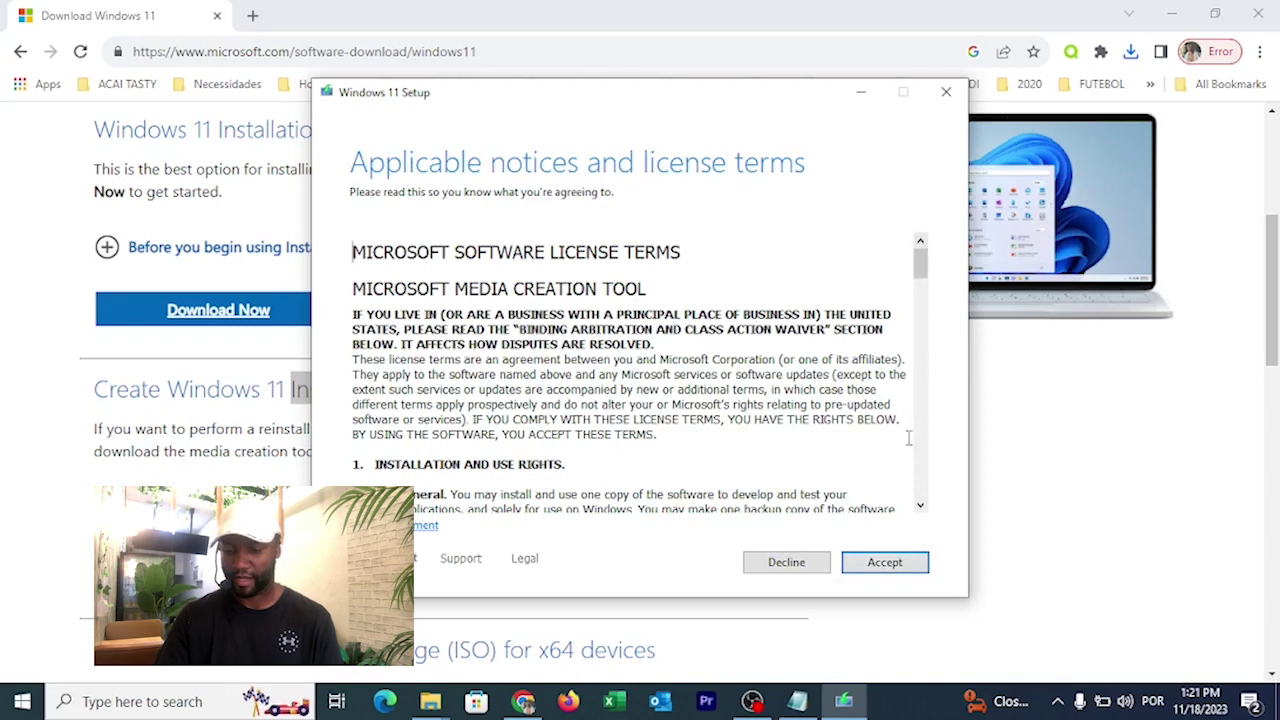
# Accept the Windows 11 Setup license terms.
pyautogui.click(881, 564)
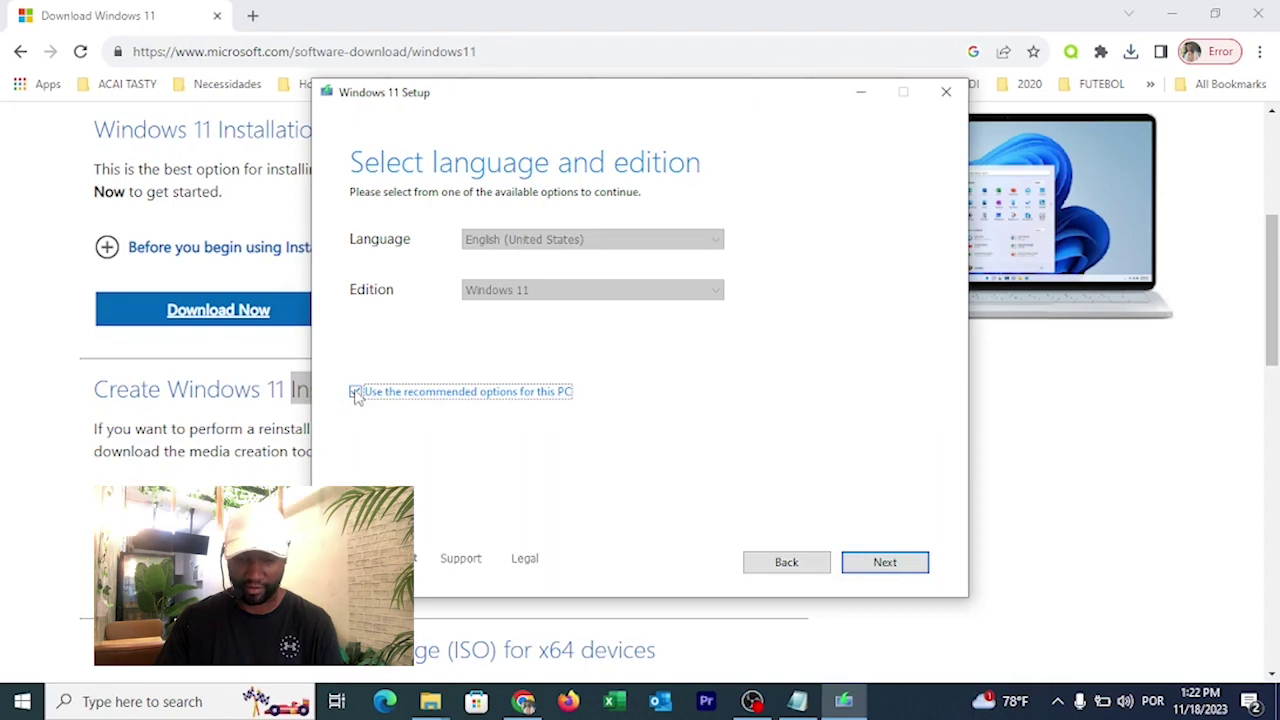
# Review the English (United States) language and edition choices, then keep the recommended options and continue.
pyautogui.click(356, 392)
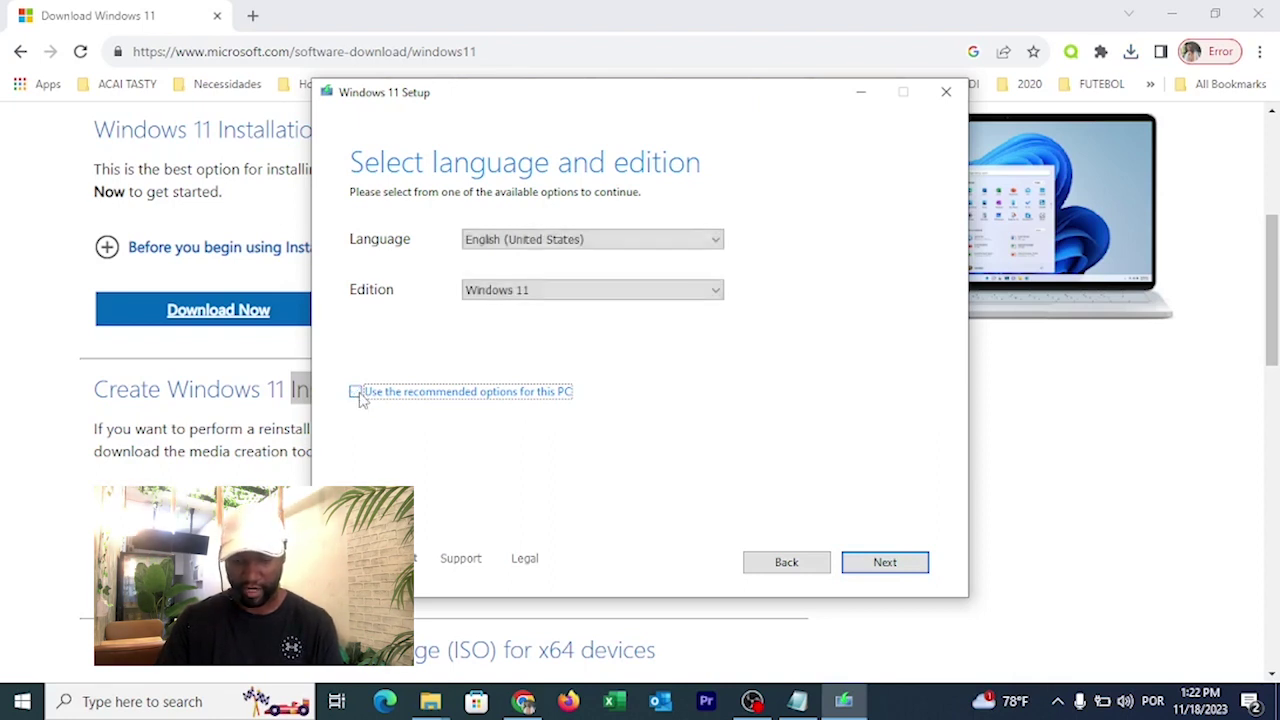
pyautogui.click(571, 294)
pyautogui.click(571, 251)
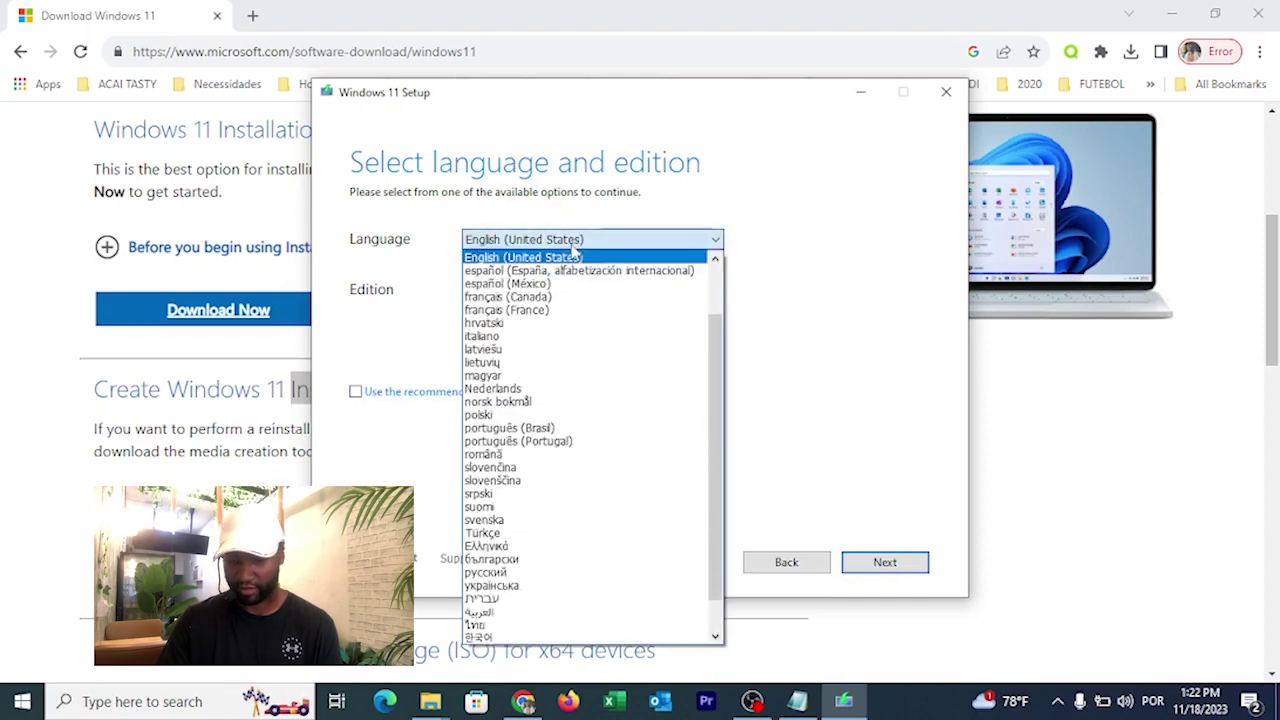
pyautogui.click(750, 243)
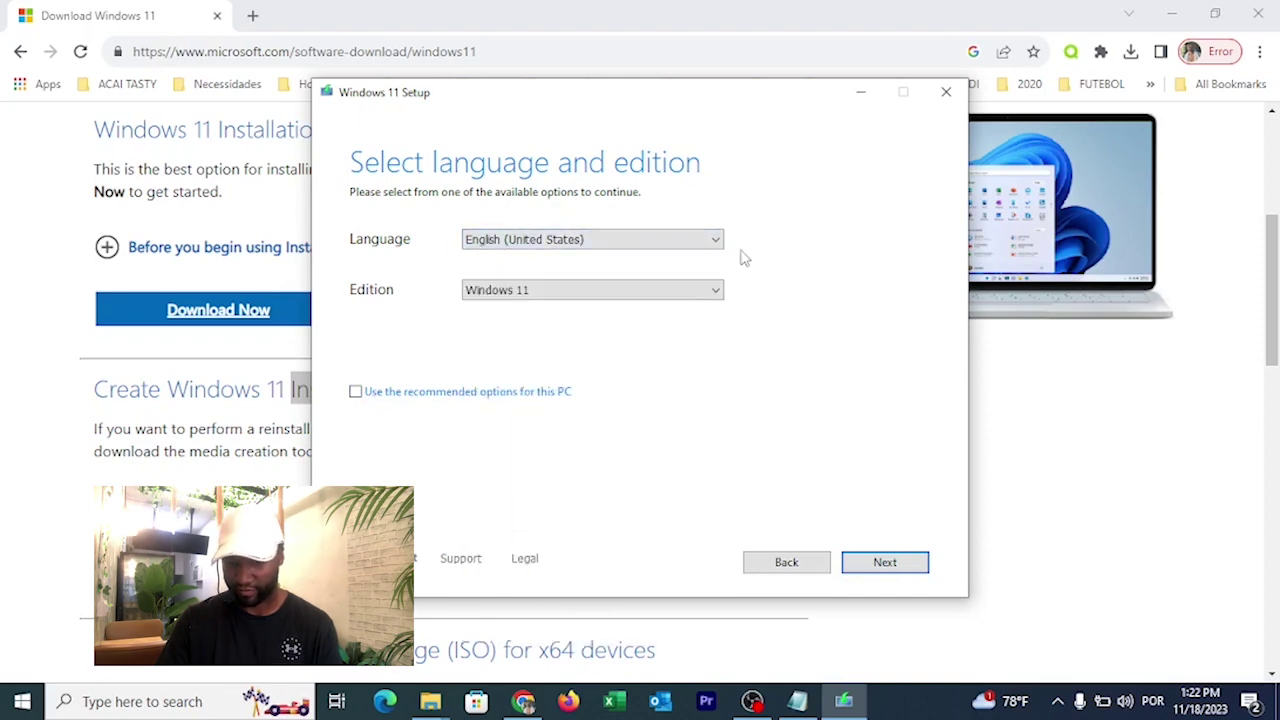
pyautogui.click(355, 392)
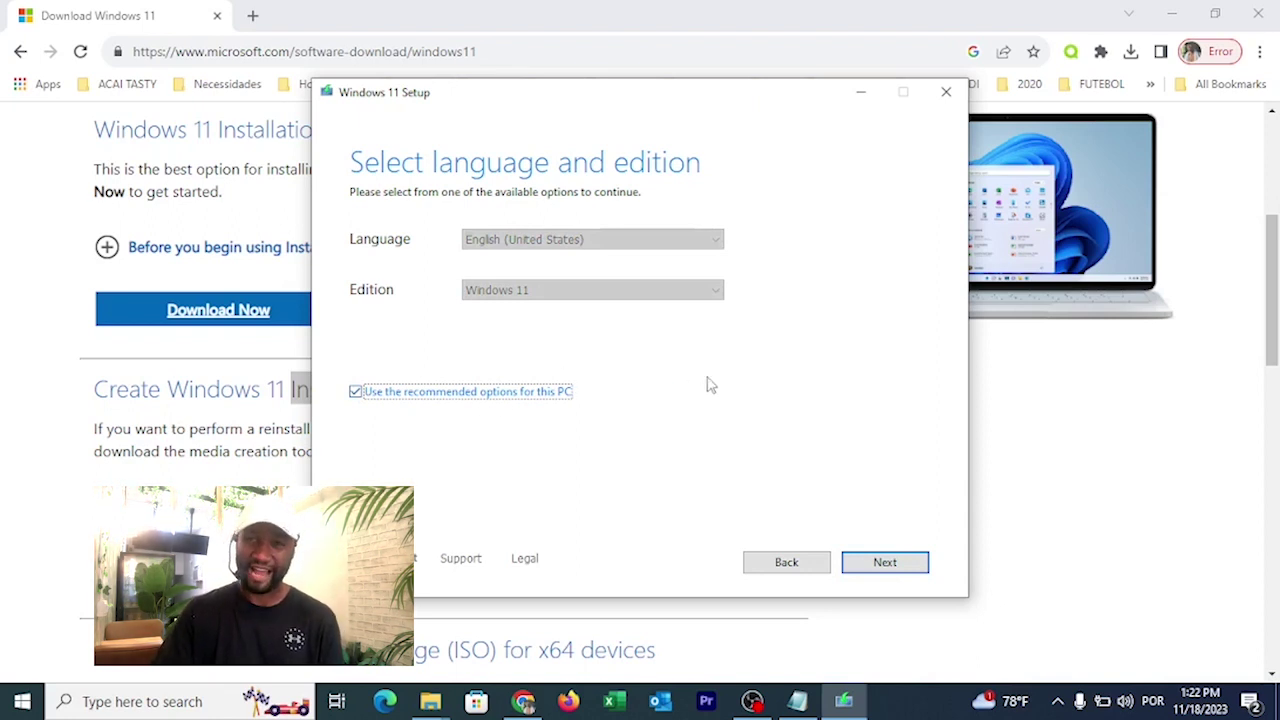
pyautogui.click(900, 566)
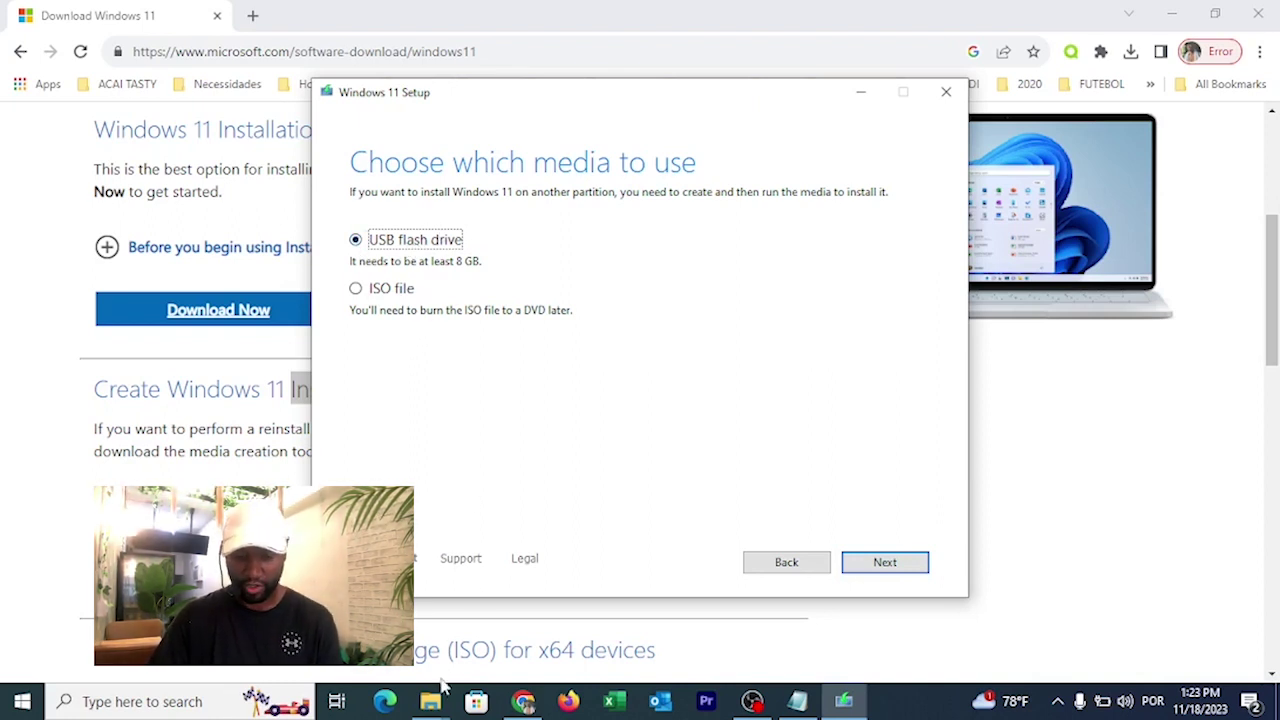
# Keep USB flash drive as the media type and continue to the drive list.
pyautogui.click(896, 568)
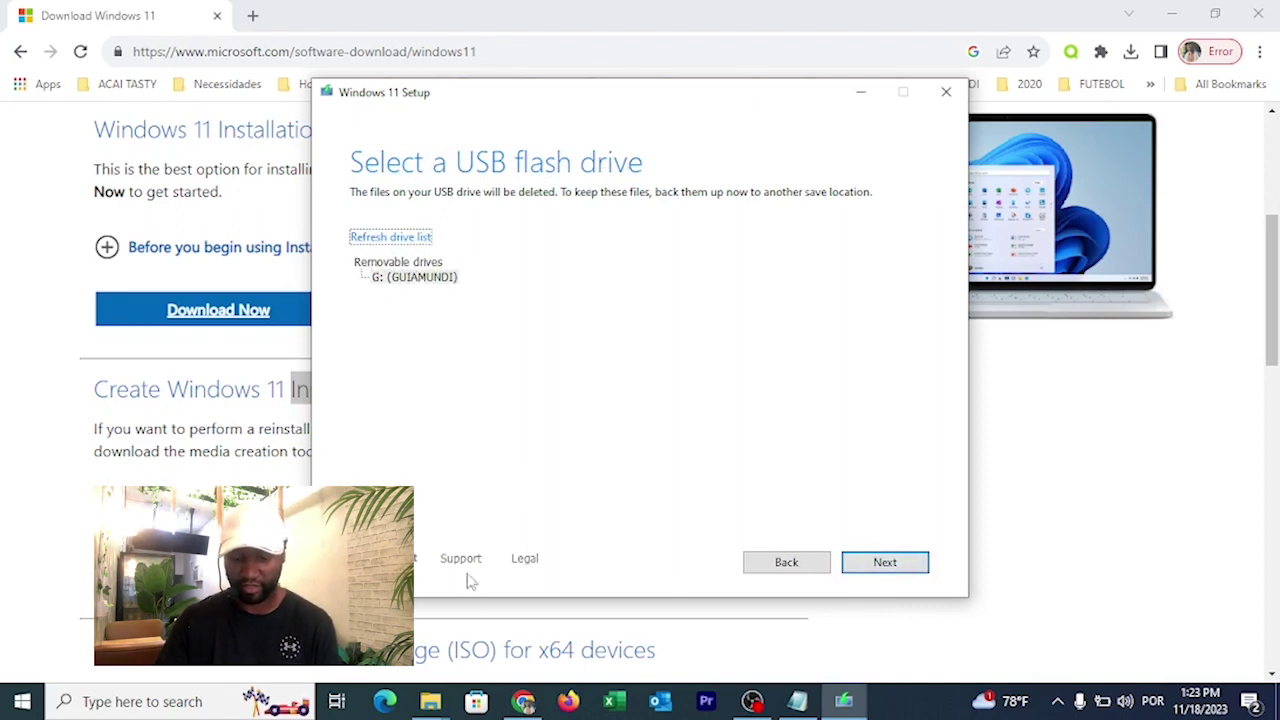
pyautogui.click(430, 700)
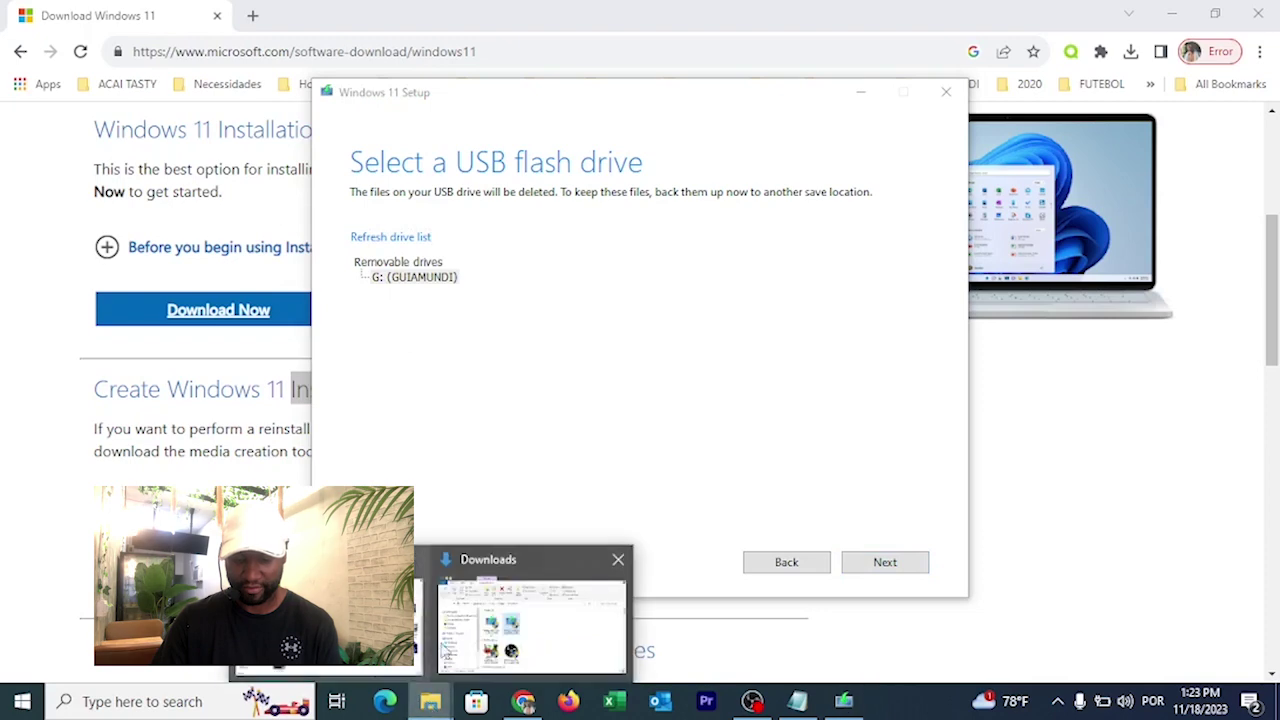
# Check the drives in This PC, then pick G: (GUIAMUNDI) and start writing the media.
pyautogui.click(483, 612)
pyautogui.click(245, 352)
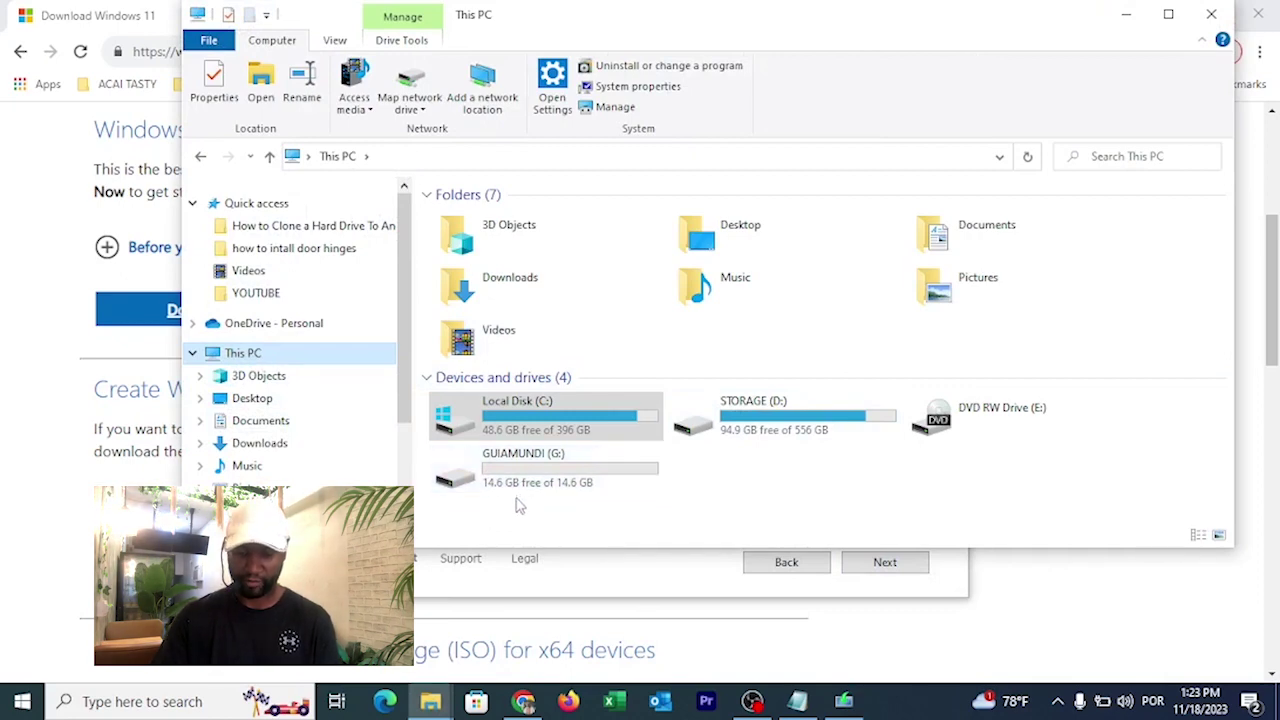
pyautogui.click(680, 572)
pyautogui.click(418, 279)
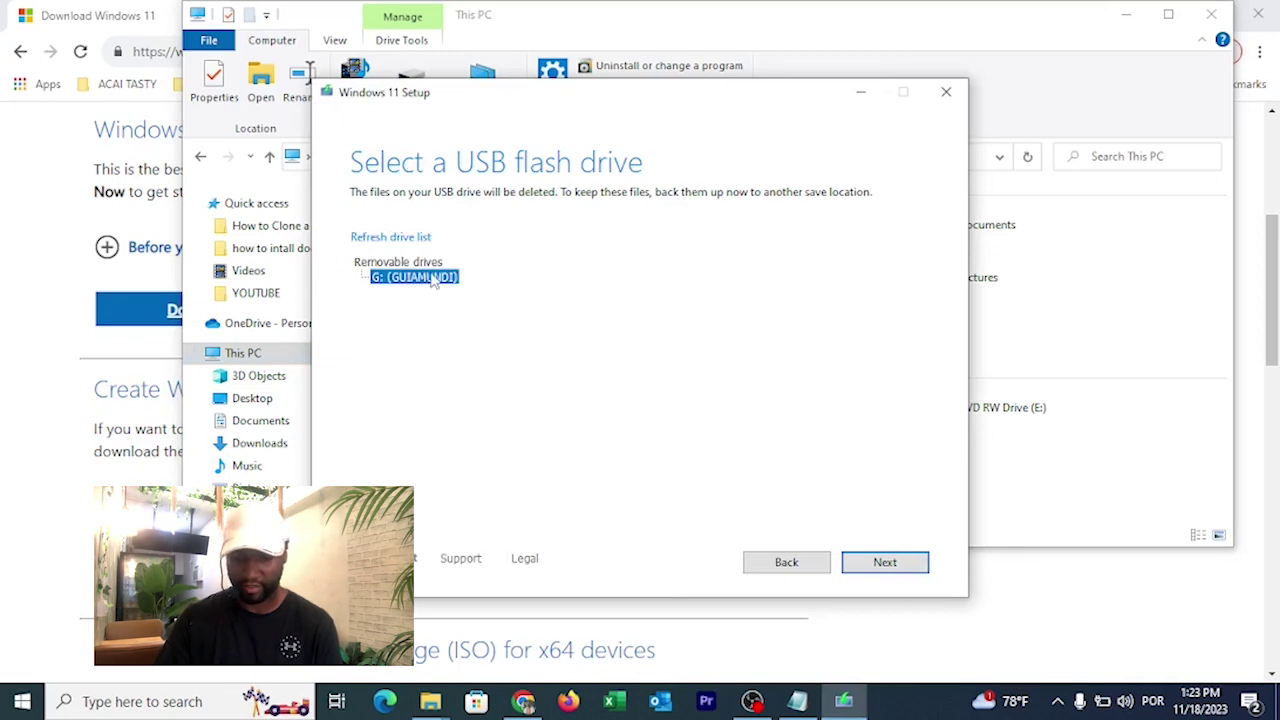
pyautogui.click(885, 563)
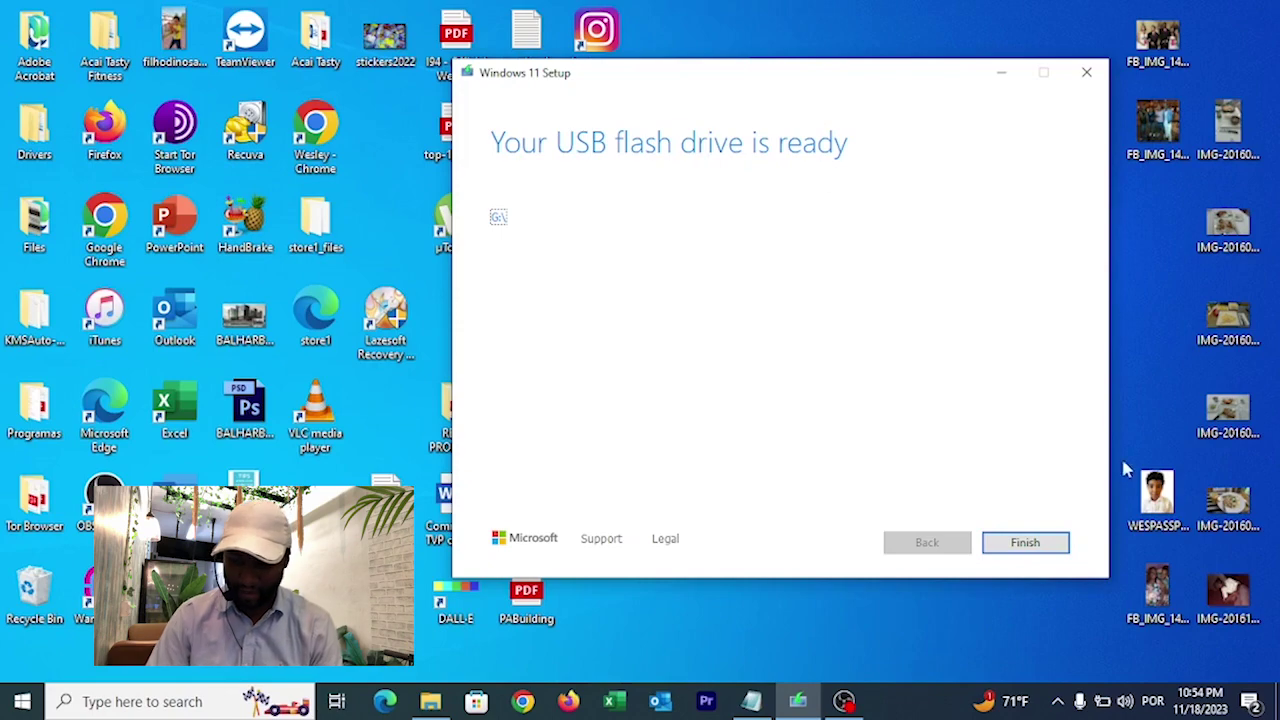
# Close Setup and open the ESD-USB (G:) drive in This PC to view its files.
pyautogui.click(1038, 548)
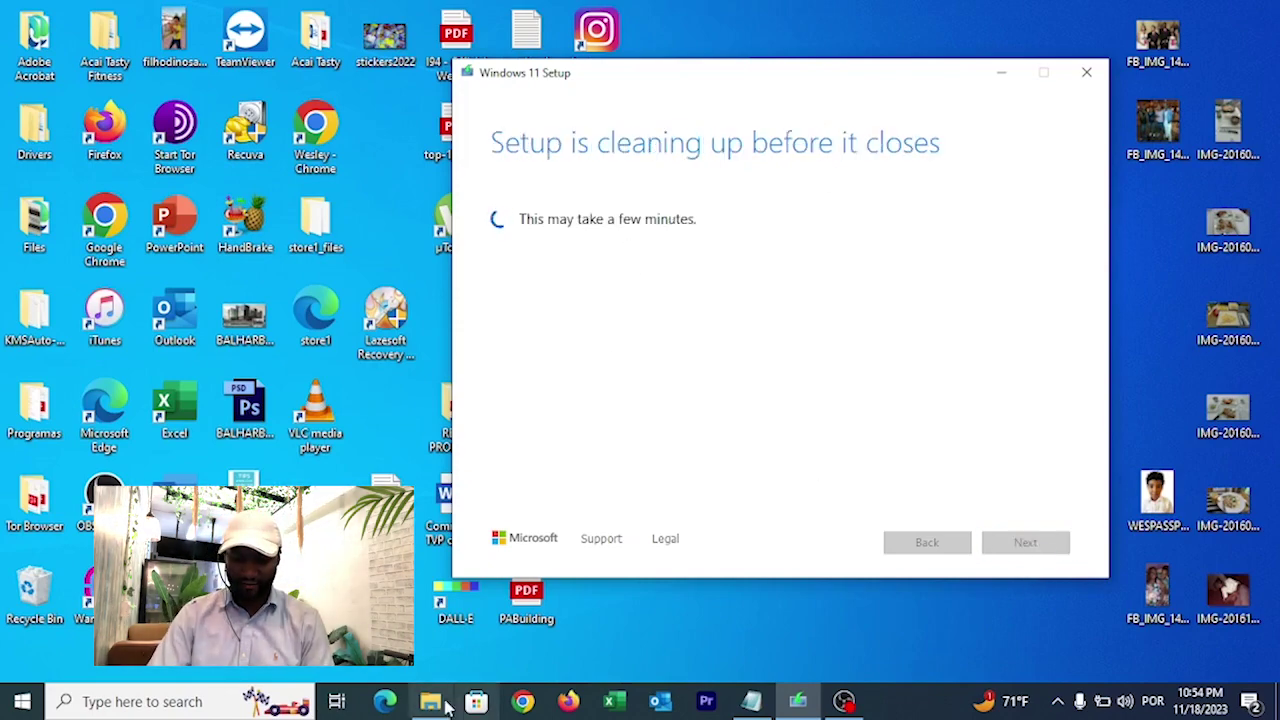
pyautogui.click(430, 703)
pyautogui.click(240, 318)
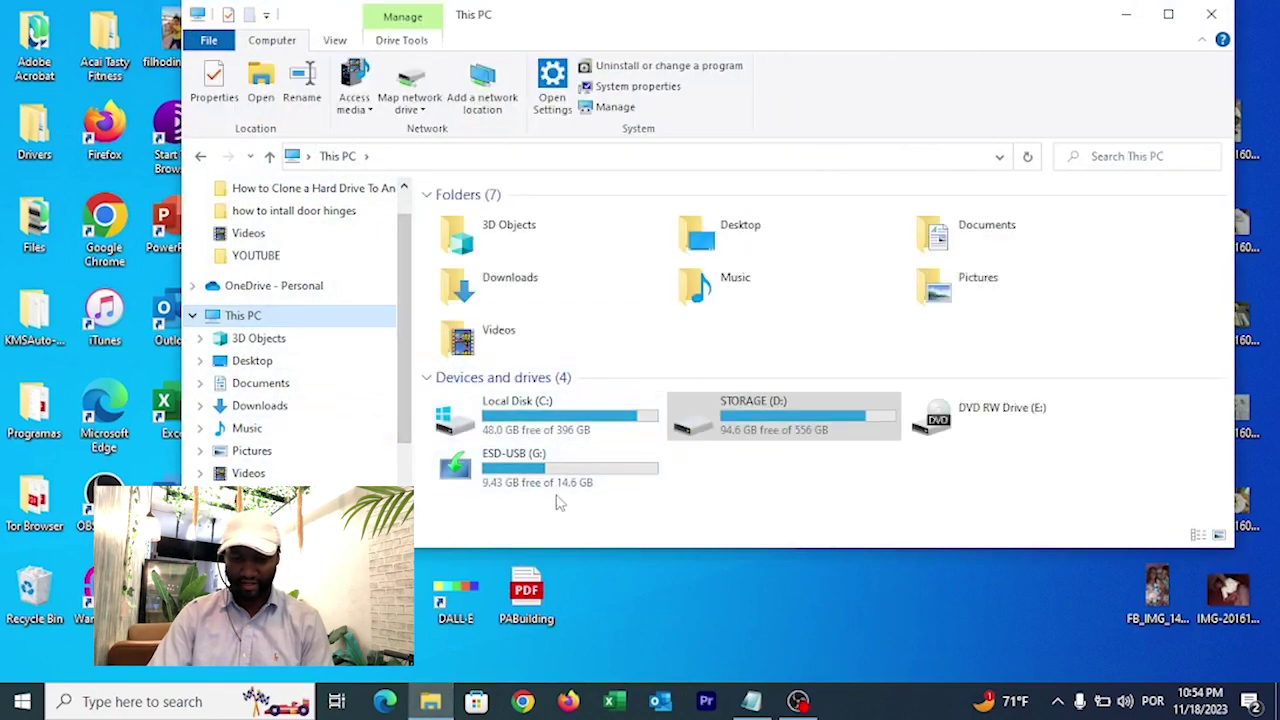
pyautogui.moveTo(540, 468)
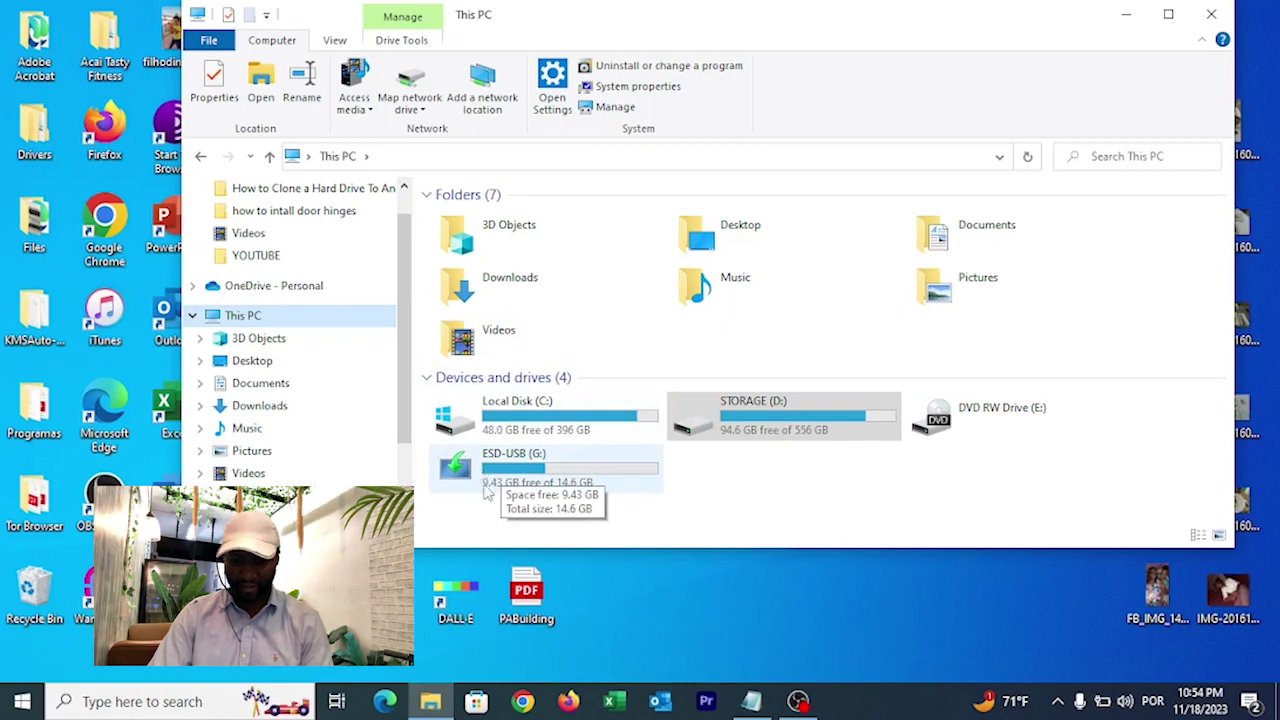
pyautogui.doubleClick(490, 476)
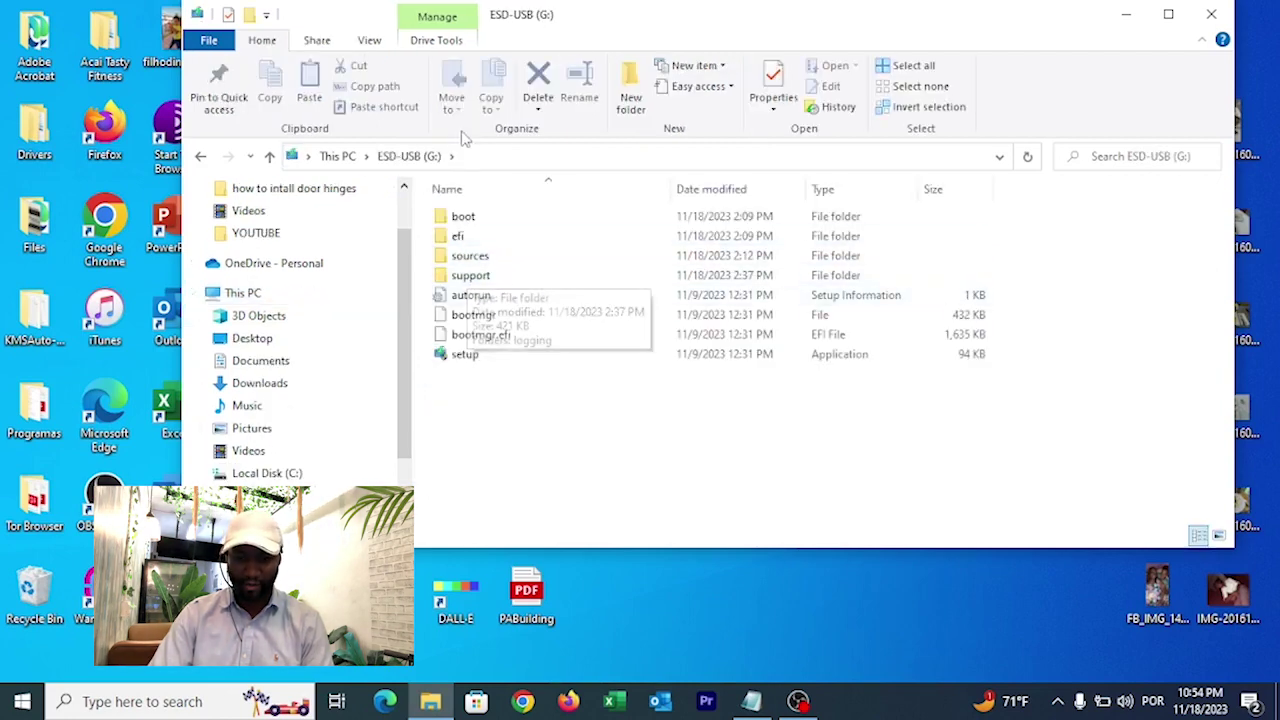